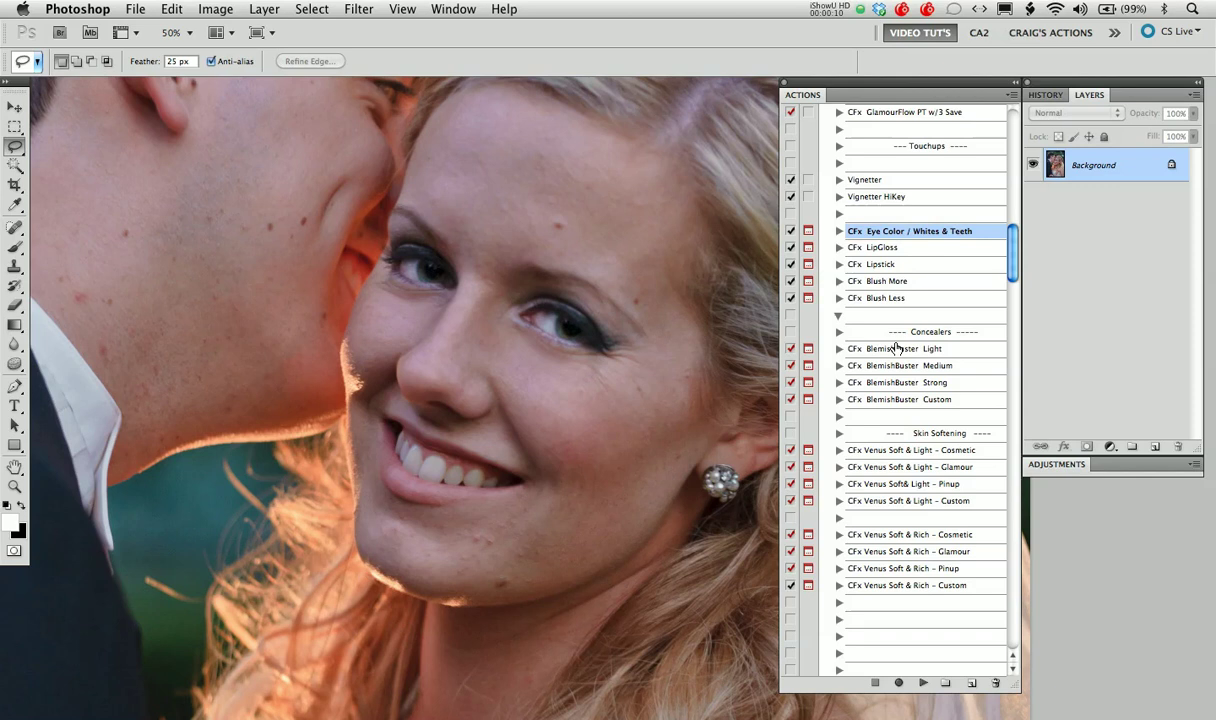
Run the CFx Eye Color / Whites & Teeth action on the portrait and accept its prompts.
{"action": "left_click", "coordinate": [922, 683]}
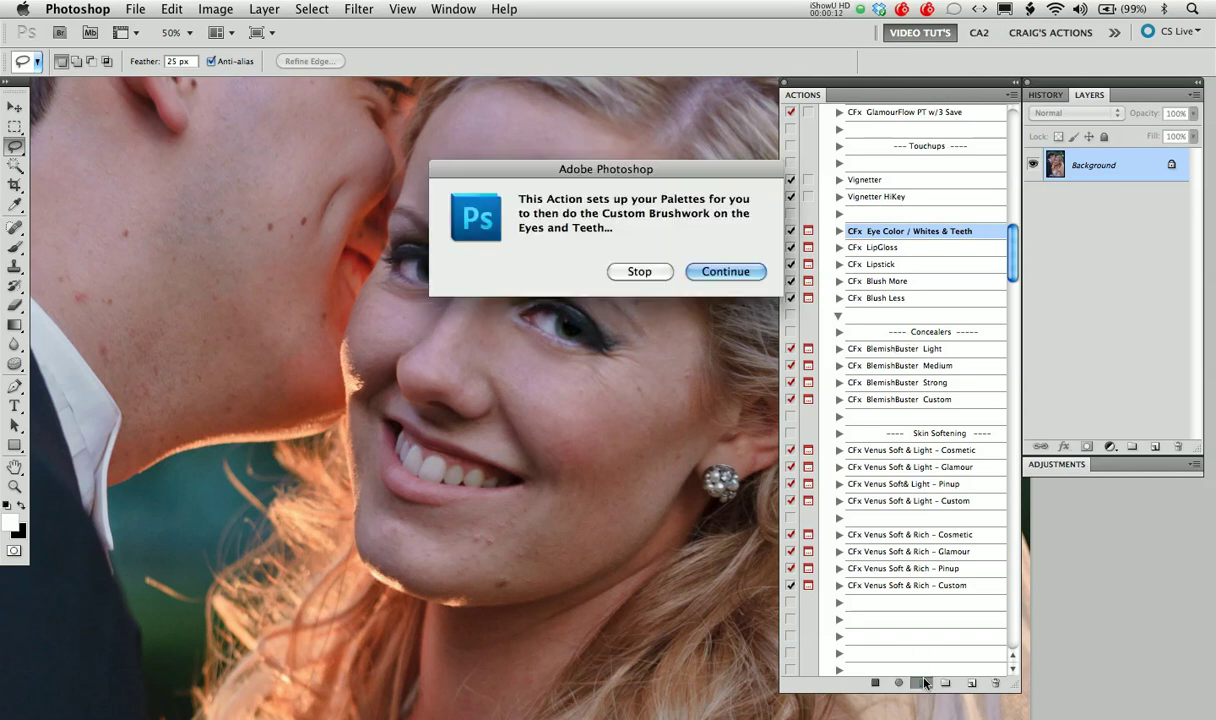
{"action": "left_click", "coordinate": [724, 272]}
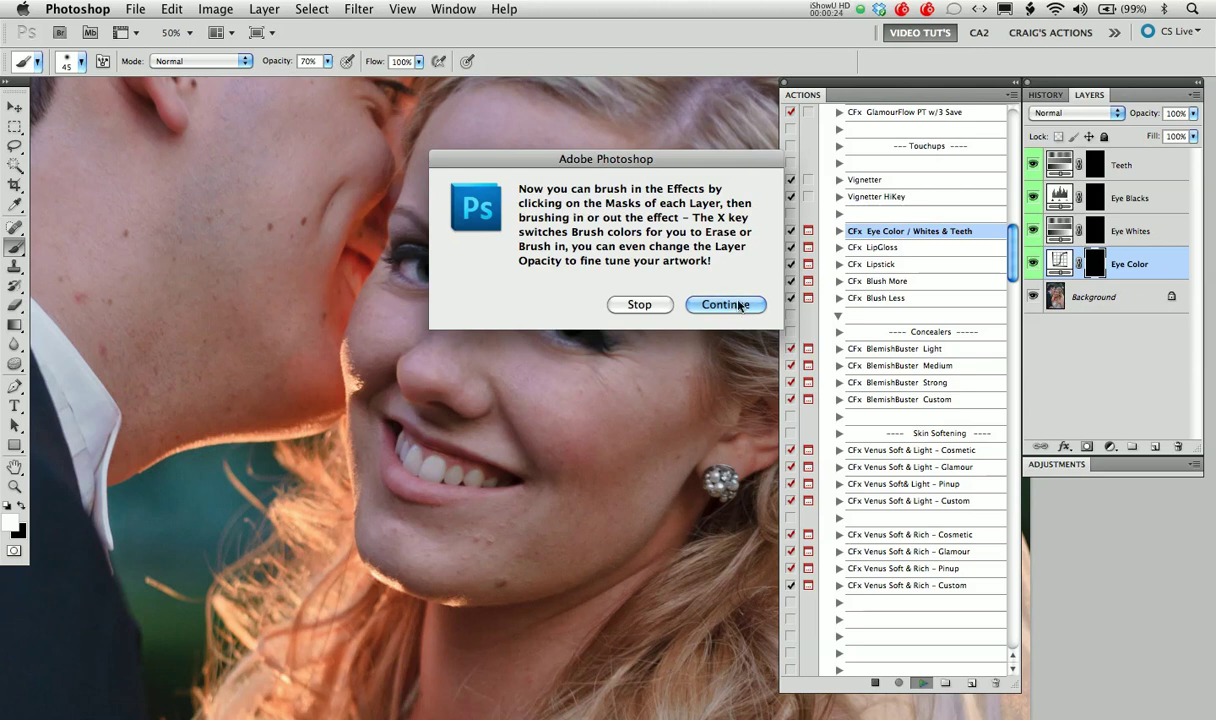
{"action": "left_click", "coordinate": [739, 305]}
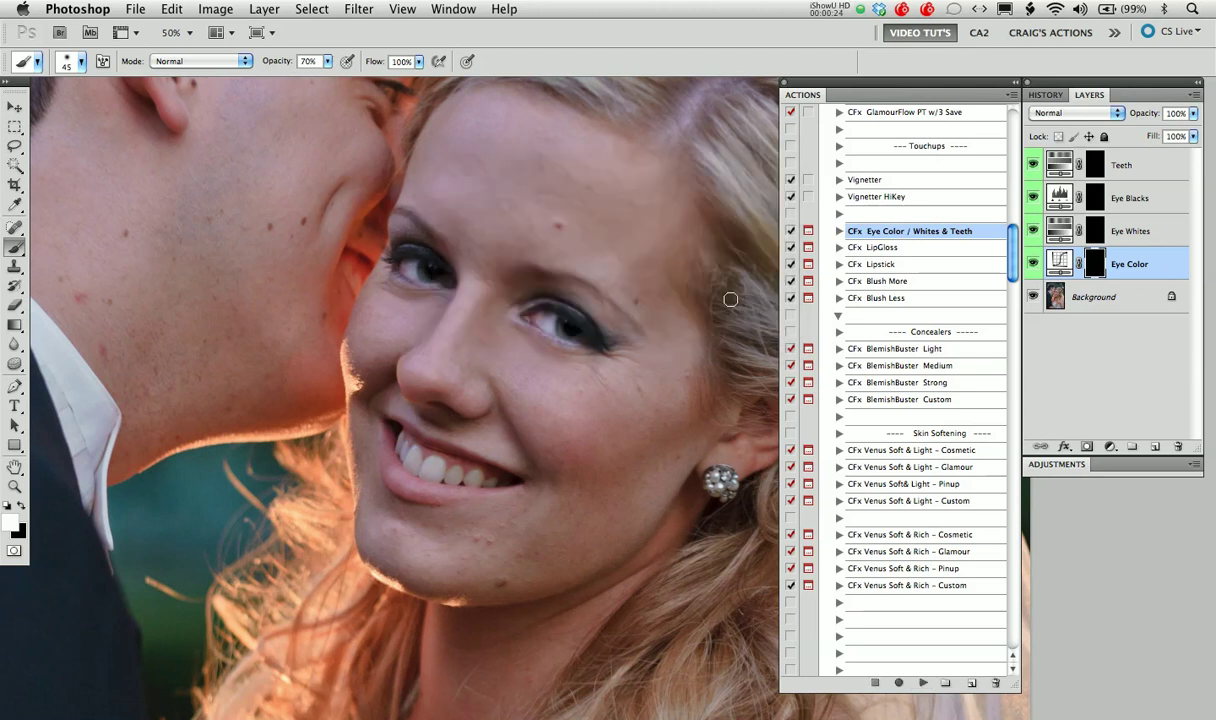
Paint the Eye Color effect onto the mask over both of the woman's irises with a 20 px brush at 70% opacity.
{"action": "left_click", "coordinate": [534, 366]}
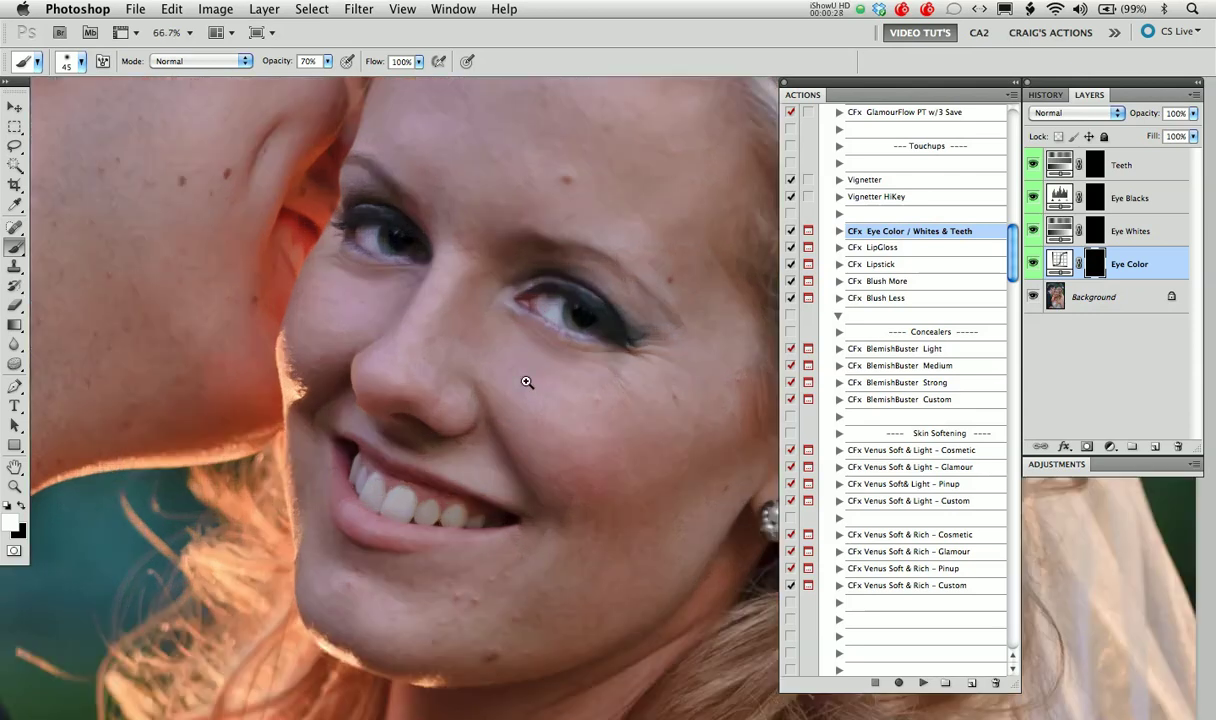
{"action": "left_click", "coordinate": [545, 398]}
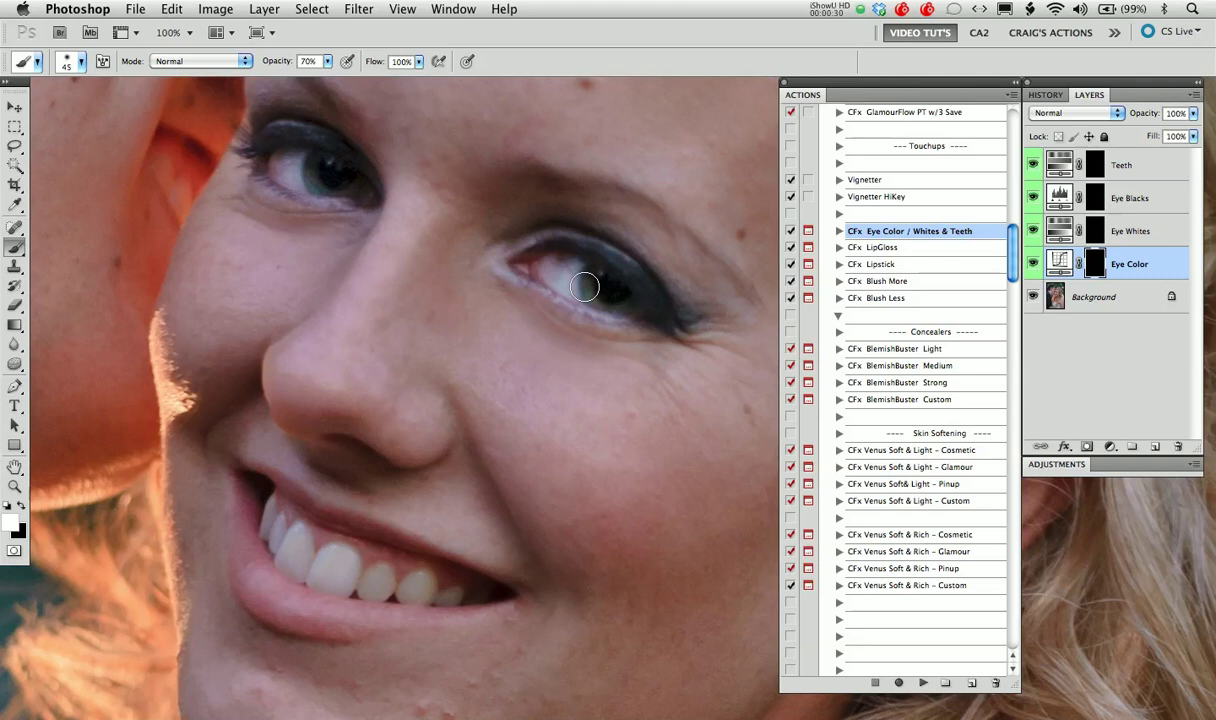
{"action": "key", "text": "bracketleft"}
{"action": "key", "text": "bracketleft"}
{"action": "key", "text": "bracketleft"}
{"action": "key", "text": "bracketleft"}
{"action": "key", "text": "bracketleft"}
{"action": "left_click_drag", "start_coordinate": [586, 279], "coordinate": [620, 308]}
{"action": "left_click_drag", "start_coordinate": [597, 302], "coordinate": [588, 264]}
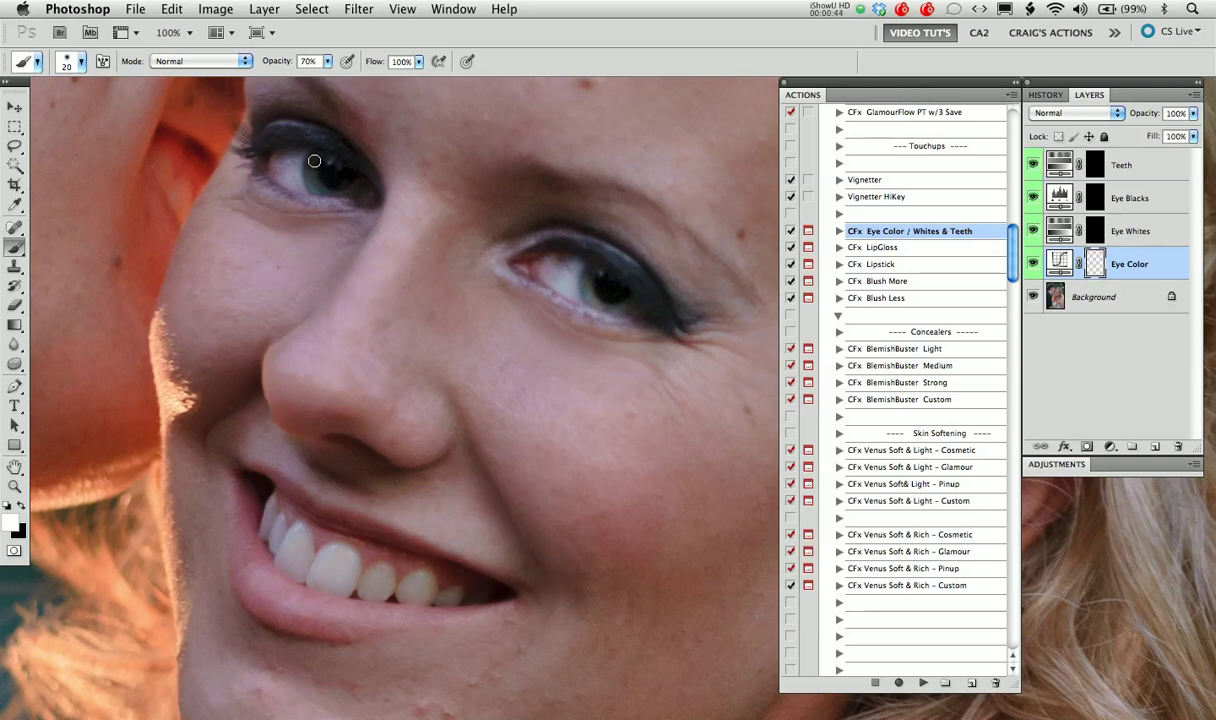
{"action": "mouse_move", "coordinate": [317, 188]}
{"action": "left_mouse_down"}
{"action": "mouse_move", "coordinate": [351, 194]}
{"action": "mouse_move", "coordinate": [351, 184]}
{"action": "mouse_move", "coordinate": [334, 202]}
{"action": "mouse_move", "coordinate": [312, 159]}
{"action": "left_mouse_up"}
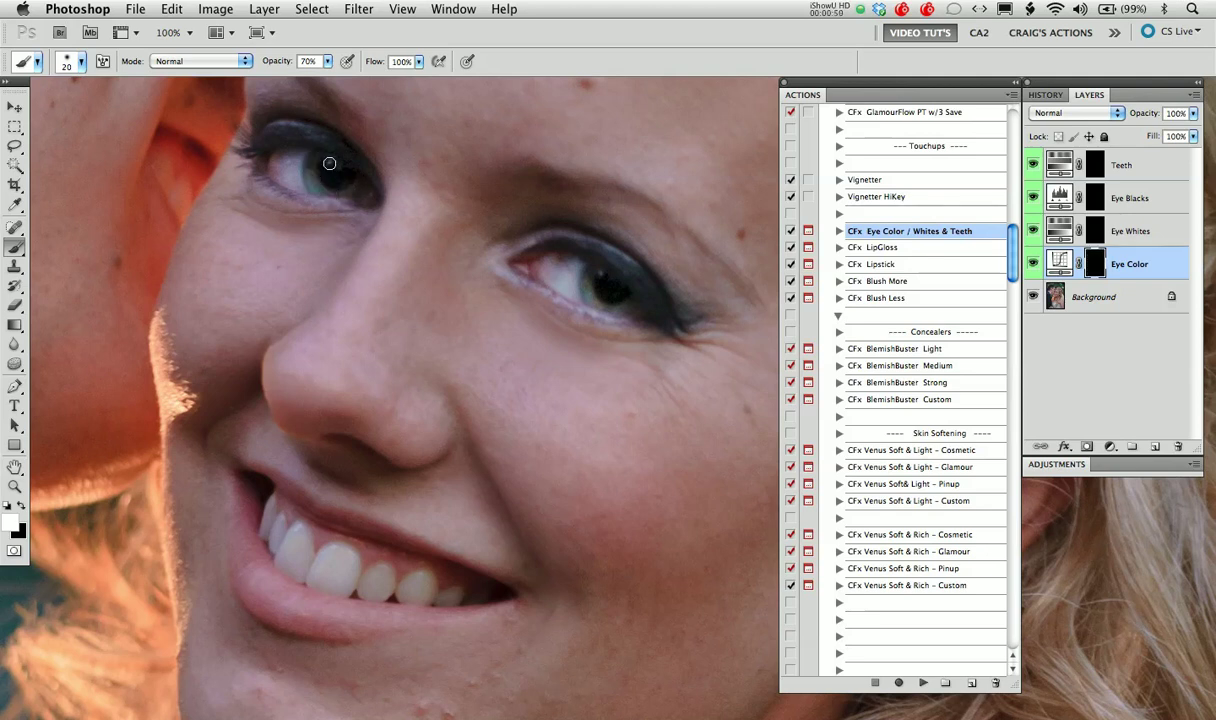
Raise the green channel of the Eye Color layer's curve, mapping input 102 to output 124.
{"action": "left_click", "coordinate": [1061, 272]}
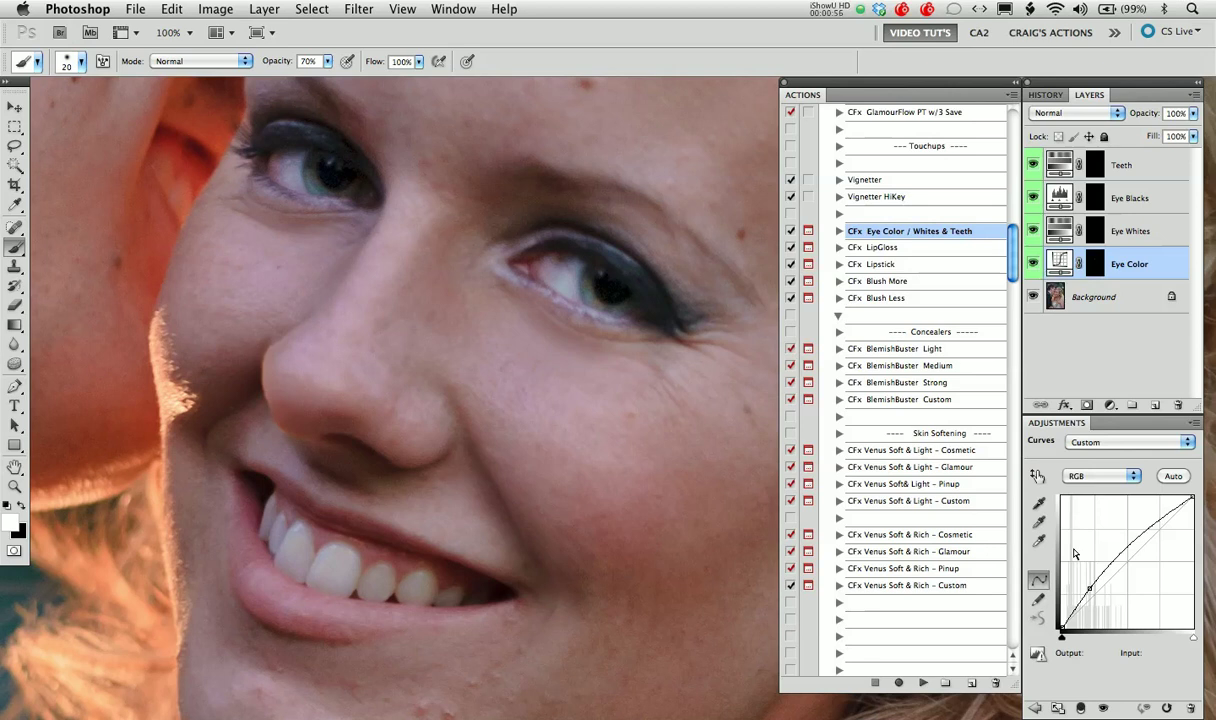
{"action": "left_click_drag", "start_coordinate": [1089, 590], "coordinate": [1114, 565]}
{"action": "left_click", "coordinate": [1095, 476]}
{"action": "left_click", "coordinate": [1080, 498]}
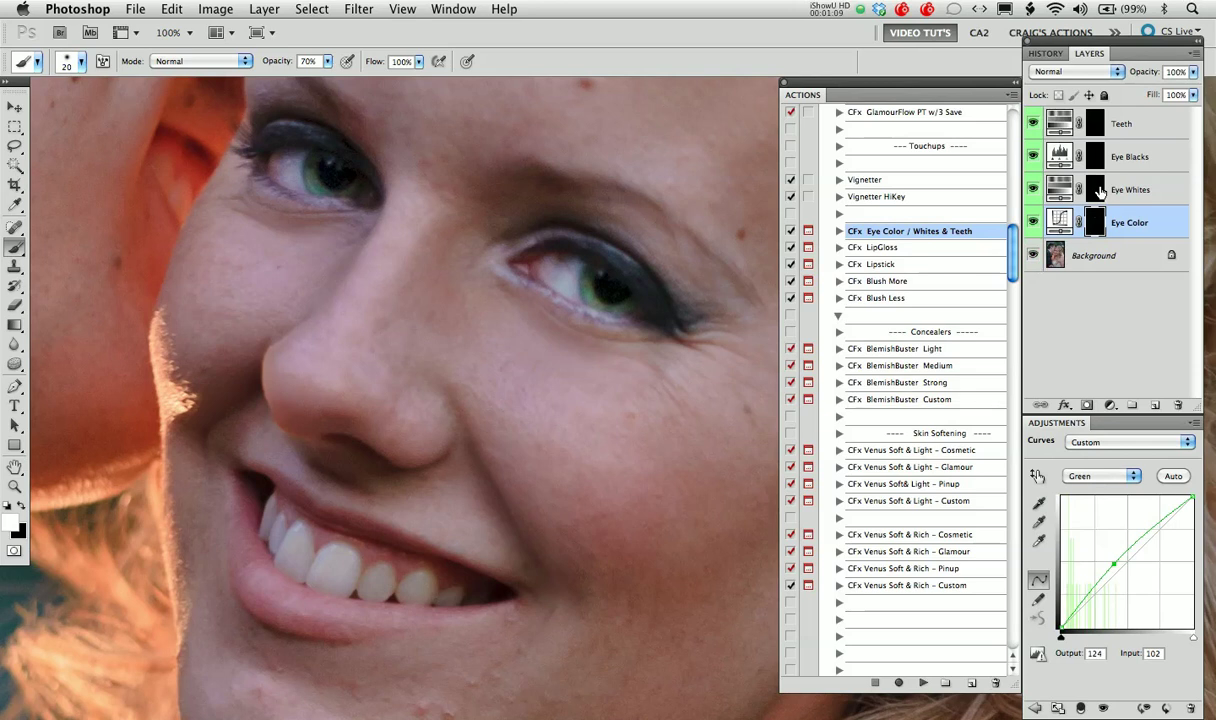
Brush the Eye Whites effect into its mask over the whites of both eyes with a 25 px brush at 30% opacity.
{"action": "left_click", "coordinate": [1100, 191]}
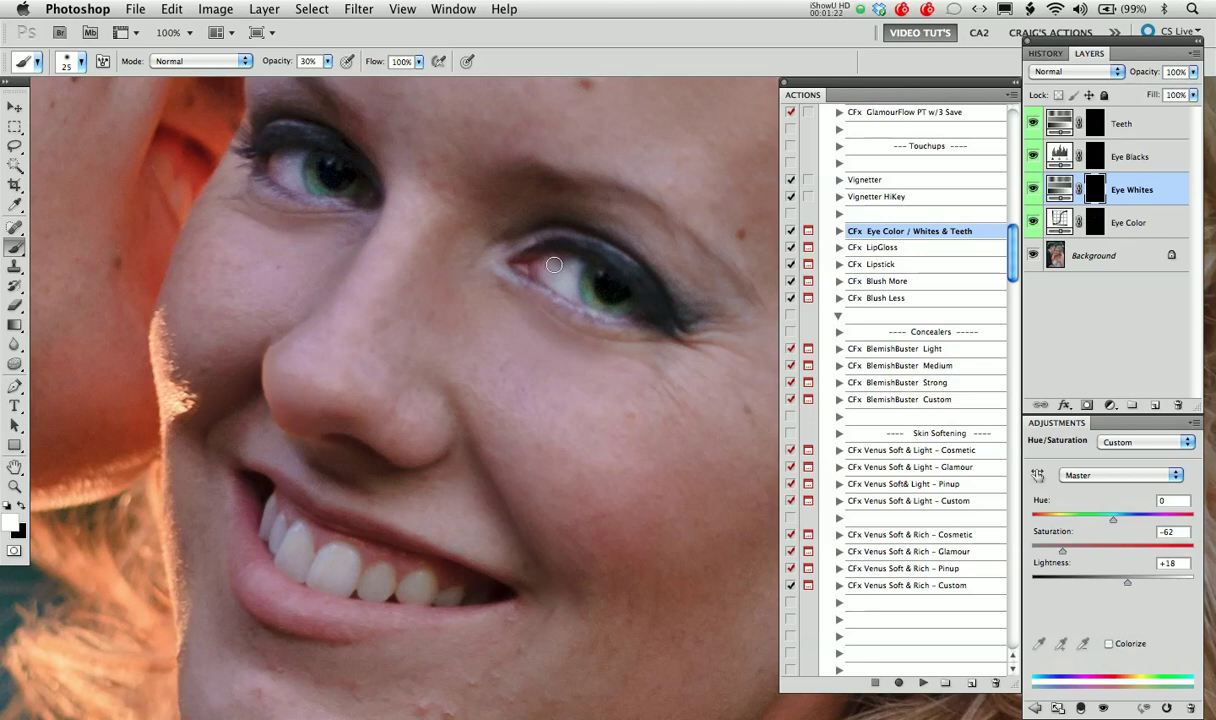
{"action": "key", "text": "bracketleft"}
{"action": "key", "text": "bracketright"}
{"action": "key", "text": "bracketright"}
{"action": "key", "text": "bracketleft"}
{"action": "mouse_move", "coordinate": [296, 184]}
{"action": "left_mouse_down"}
{"action": "mouse_move", "coordinate": [270, 150]}
{"action": "mouse_move", "coordinate": [282, 171]}
{"action": "mouse_move", "coordinate": [250, 160]}
{"action": "left_mouse_up"}
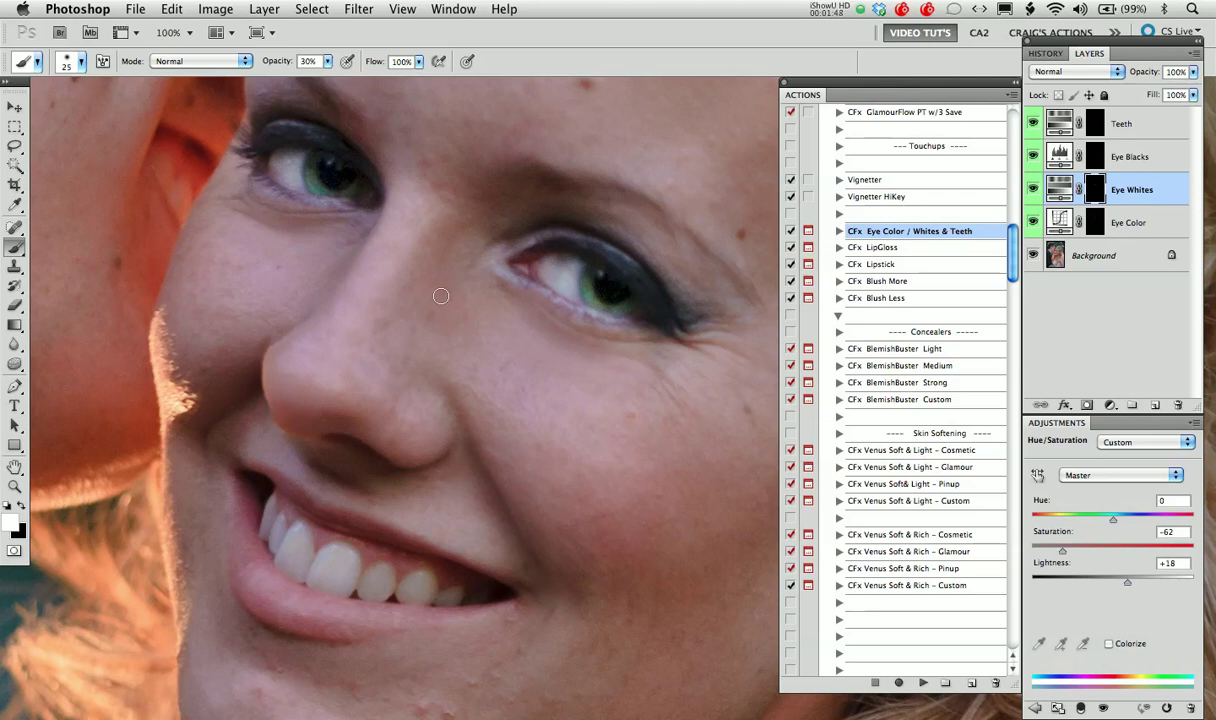
Compare the eyes with the Eye Whites layer hidden and shown.
{"action": "left_click", "coordinate": [1033, 189]}
{"action": "left_click", "coordinate": [1033, 189]}
{"action": "left_click", "coordinate": [1033, 189]}
{"action": "left_click", "coordinate": [1033, 189]}
{"action": "left_click", "coordinate": [1033, 189]}
{"action": "left_click", "coordinate": [1033, 189]}
Paint the Eye Blacks effect into its mask over the dark areas and lash lines of both eyes.
{"action": "left_click", "coordinate": [1045, 153]}
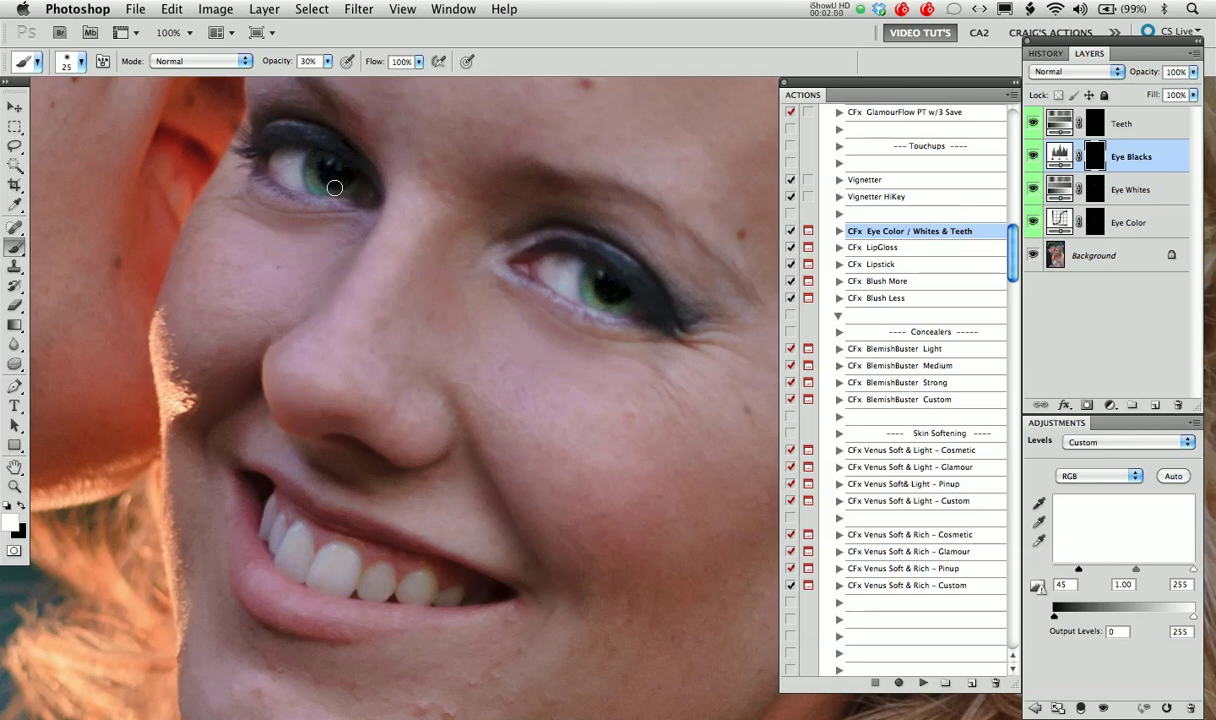
{"action": "mouse_move", "coordinate": [331, 178]}
{"action": "left_mouse_down"}
{"action": "mouse_move", "coordinate": [308, 162]}
{"action": "mouse_move", "coordinate": [283, 190]}
{"action": "mouse_move", "coordinate": [250, 163]}
{"action": "mouse_move", "coordinate": [298, 197]}
{"action": "mouse_move", "coordinate": [340, 162]}
{"action": "mouse_move", "coordinate": [288, 125]}
{"action": "mouse_move", "coordinate": [263, 146]}
{"action": "left_mouse_up"}
{"action": "mouse_move", "coordinate": [601, 321]}
{"action": "left_mouse_down"}
{"action": "mouse_move", "coordinate": [523, 290]}
{"action": "mouse_move", "coordinate": [590, 272]}
{"action": "mouse_move", "coordinate": [618, 298]}
{"action": "mouse_move", "coordinate": [559, 243]}
{"action": "mouse_move", "coordinate": [610, 268]}
{"action": "mouse_move", "coordinate": [662, 335]}
{"action": "mouse_move", "coordinate": [563, 245]}
{"action": "mouse_move", "coordinate": [622, 265]}
{"action": "left_mouse_up"}
{"action": "mouse_move", "coordinate": [604, 279]}
{"action": "left_mouse_down"}
{"action": "mouse_move", "coordinate": [616, 293]}
{"action": "mouse_move", "coordinate": [581, 287]}
{"action": "left_mouse_up"}
Whiten the woman's teeth by painting on the Teeth layer's mask with a 50 px brush at 30% opacity.
{"action": "key", "text": "alt+bracketright"}
{"action": "key", "text": "bracketright"}
{"action": "key", "text": "bracketright"}
{"action": "key", "text": "bracketright"}
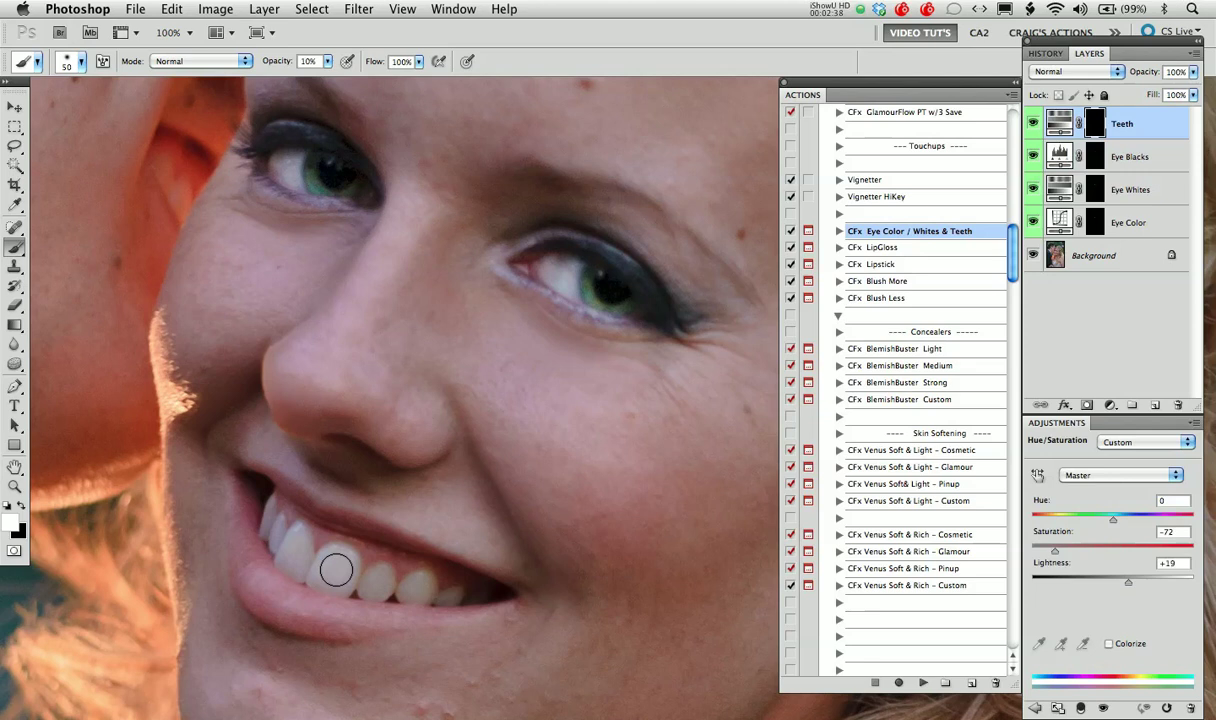
{"action": "key", "text": "3"}
{"action": "mouse_move", "coordinate": [330, 566]}
{"action": "left_mouse_down"}
{"action": "mouse_move", "coordinate": [282, 510]}
{"action": "mouse_move", "coordinate": [279, 531]}
{"action": "mouse_move", "coordinate": [262, 500]}
{"action": "mouse_move", "coordinate": [360, 550]}
{"action": "mouse_move", "coordinate": [385, 580]}
{"action": "mouse_move", "coordinate": [363, 553]}
{"action": "mouse_move", "coordinate": [419, 586]}
{"action": "mouse_move", "coordinate": [402, 558]}
{"action": "mouse_move", "coordinate": [390, 563]}
{"action": "mouse_move", "coordinate": [424, 598]}
{"action": "mouse_move", "coordinate": [426, 570]}
{"action": "mouse_move", "coordinate": [435, 594]}
{"action": "left_mouse_up"}
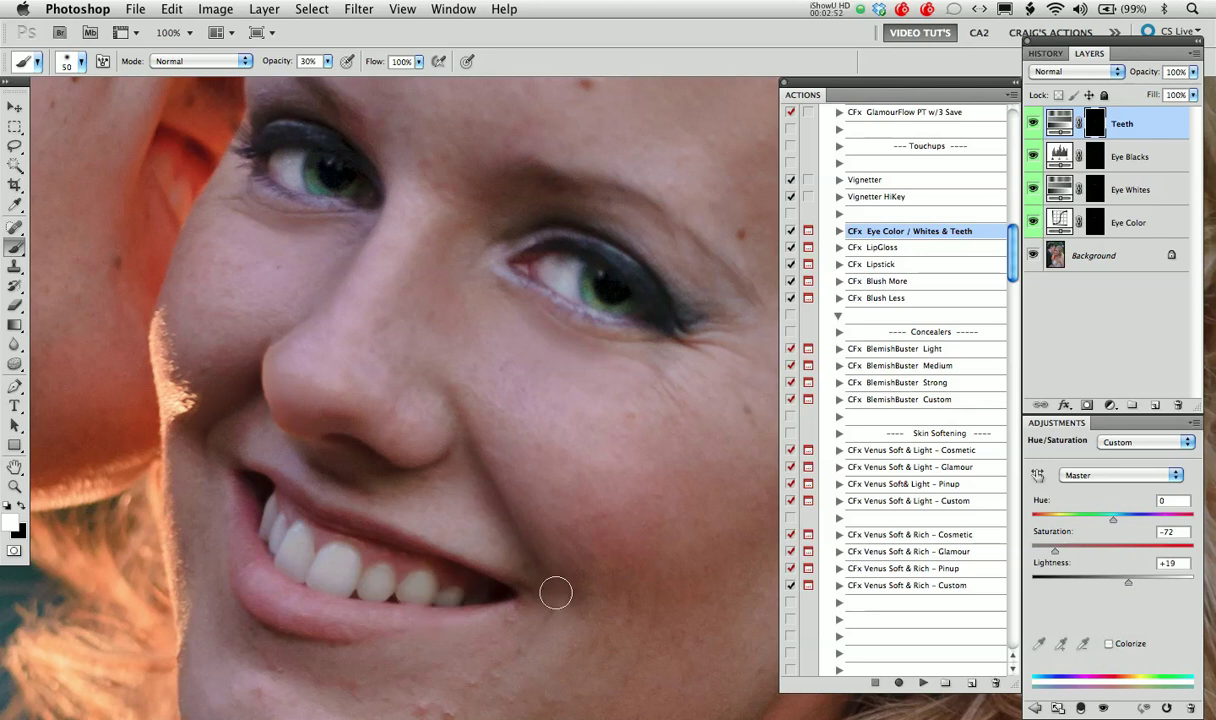
Compare the retouched face with the Background layer shown alone.
{"action": "left_click", "coordinate": [1034, 257], "text": "alt"}
{"action": "left_click", "coordinate": [1034, 257], "text": "alt"}
Run the CFx Lipstick action on the portrait and accept its prompts.
{"action": "scroll", "coordinate": [700, 300], "scroll_direction": "left", "scroll_amount": 1}
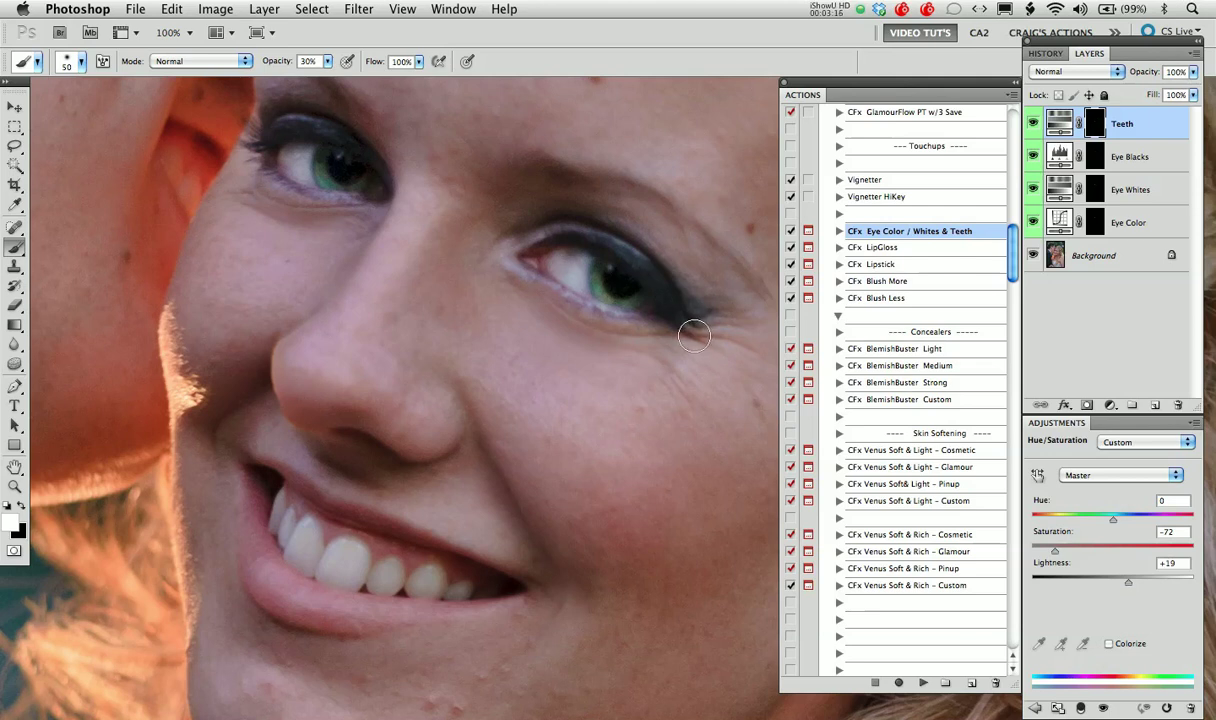
{"action": "left_click_drag", "start_coordinate": [546, 497], "coordinate": [636, 344]}
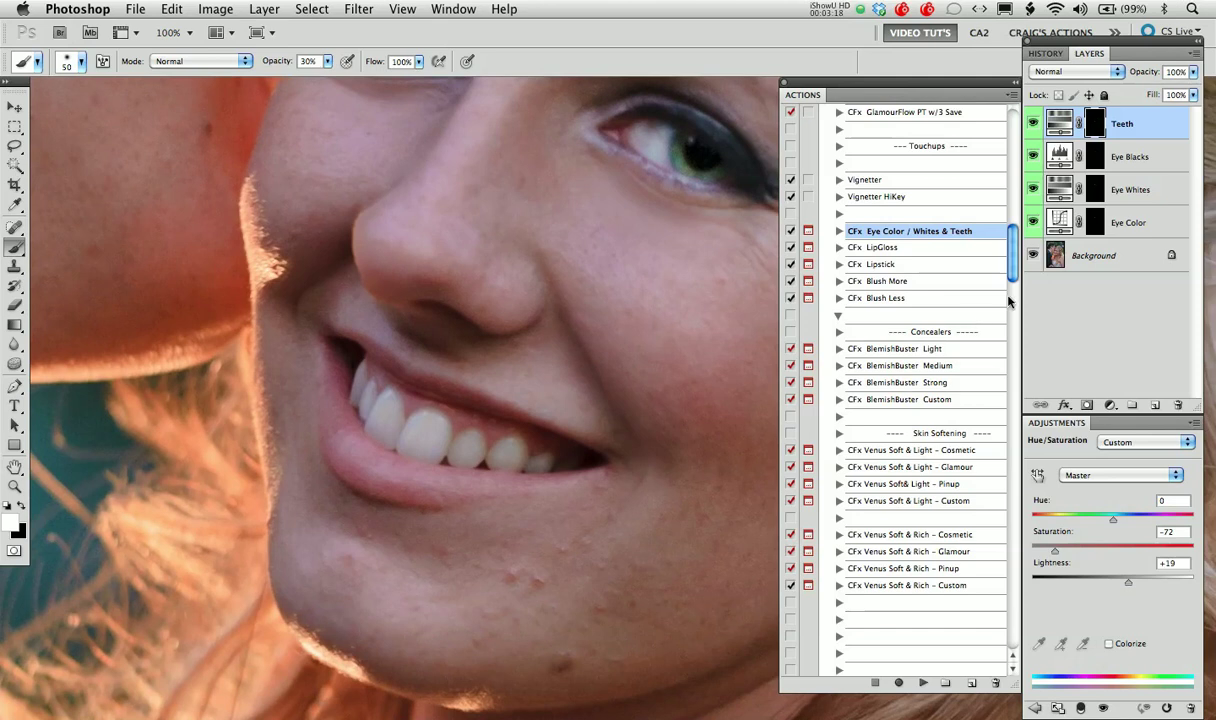
{"action": "left_click", "coordinate": [905, 264]}
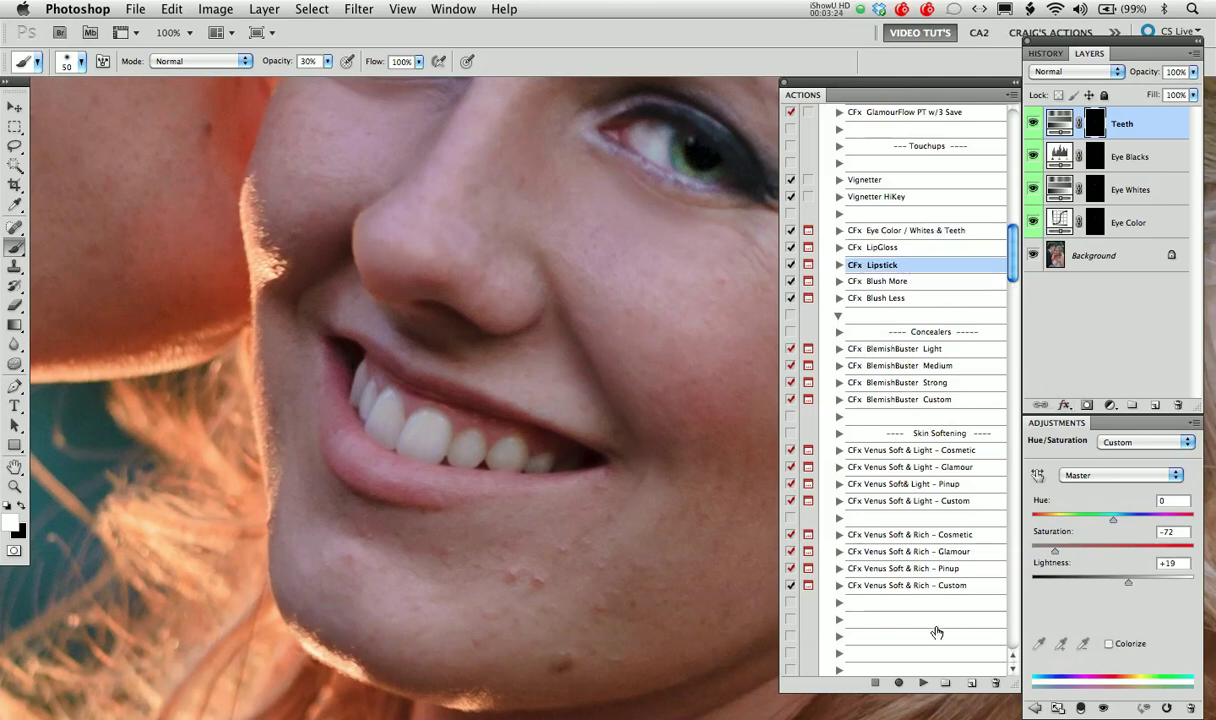
{"action": "left_click", "coordinate": [923, 682]}
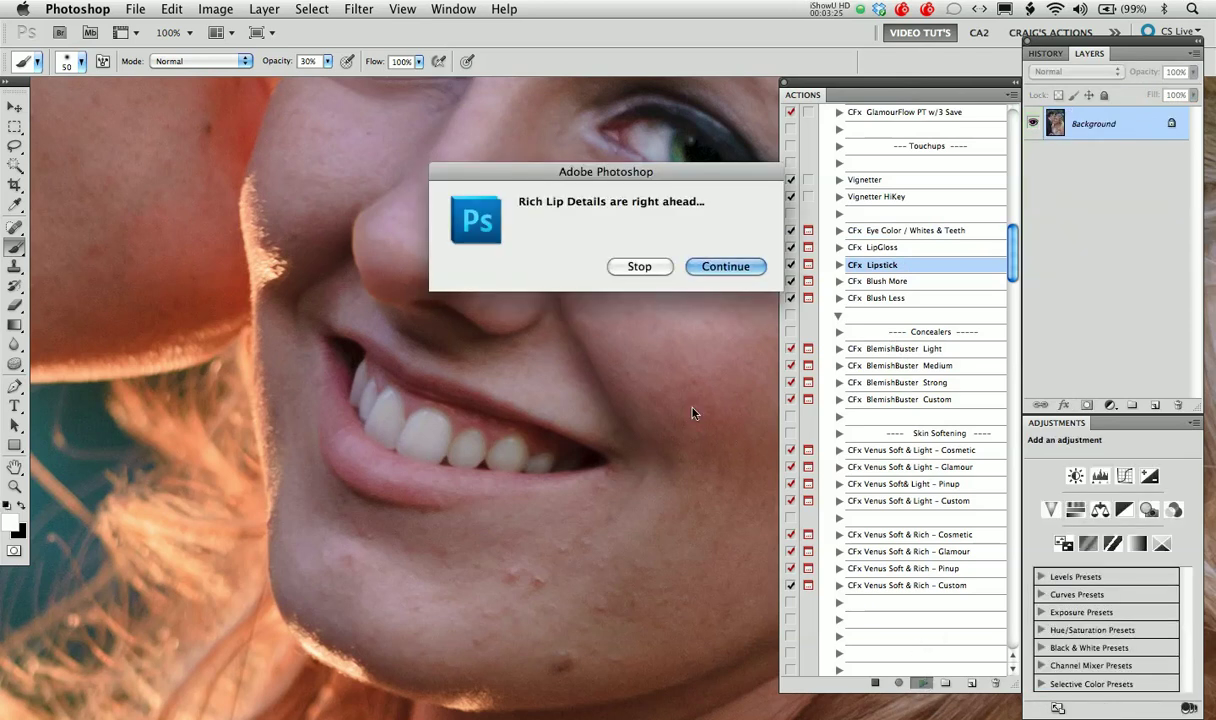
{"action": "left_click", "coordinate": [726, 266]}
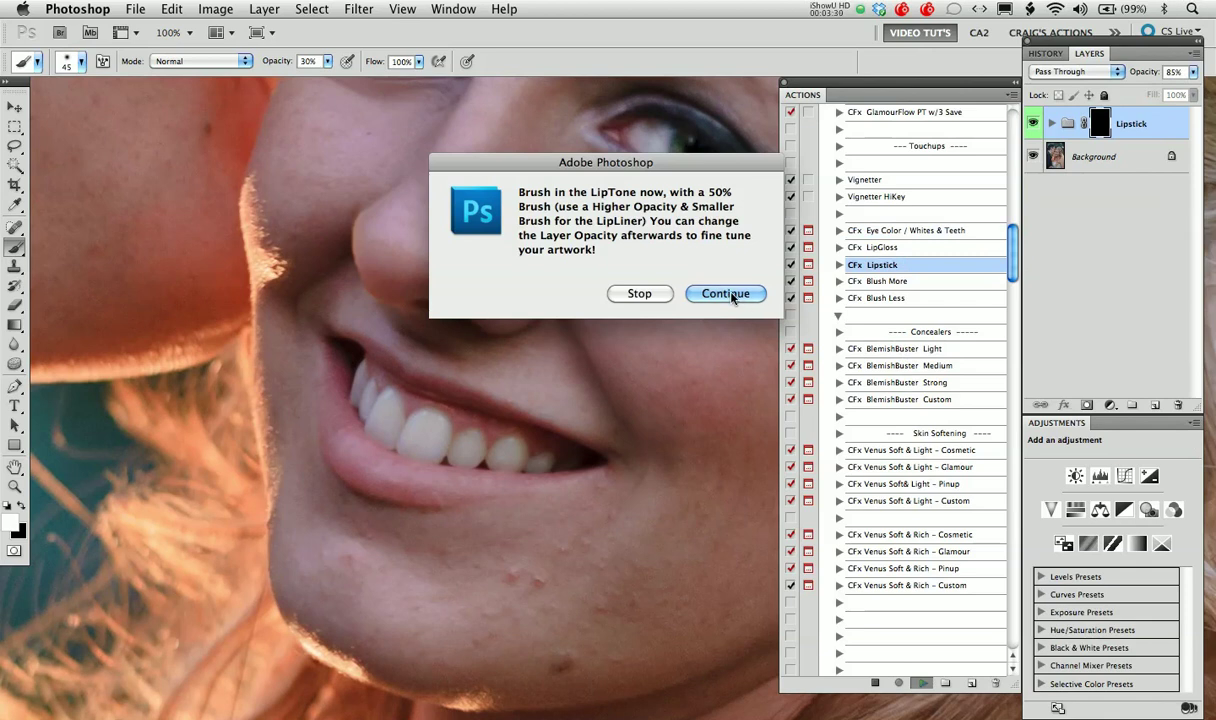
{"action": "left_click", "coordinate": [733, 291]}
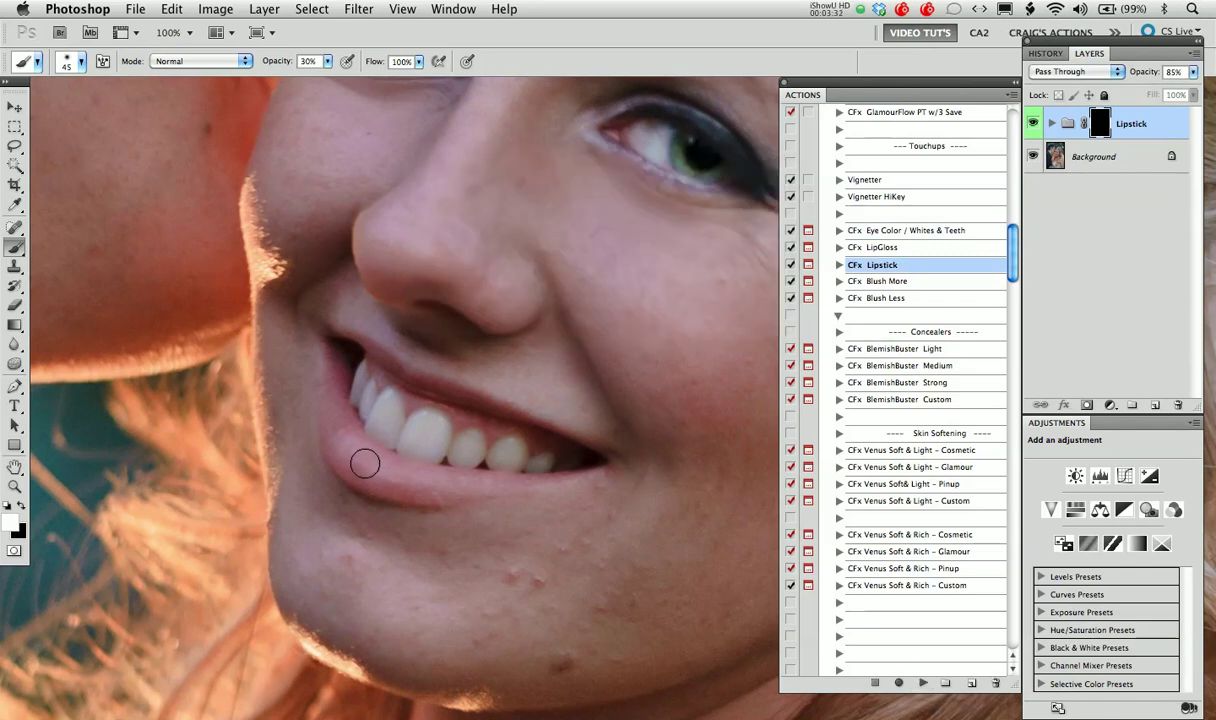
Brush the Lipstick effect over the lips at 50% opacity, refining the lip line with a 20 px brush at 70% opacity.
{"action": "key", "text": "5"}
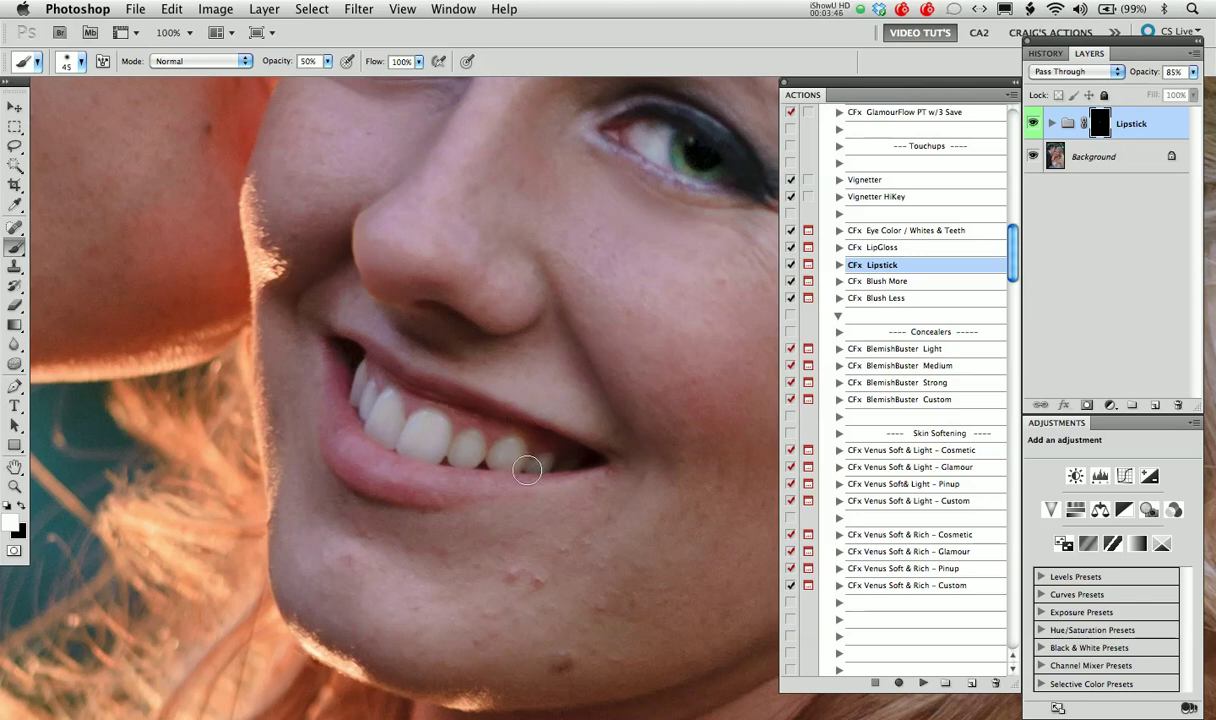
{"action": "key", "text": "bracketleft"}
{"action": "key", "text": "bracketleft"}
{"action": "key", "text": "7"}
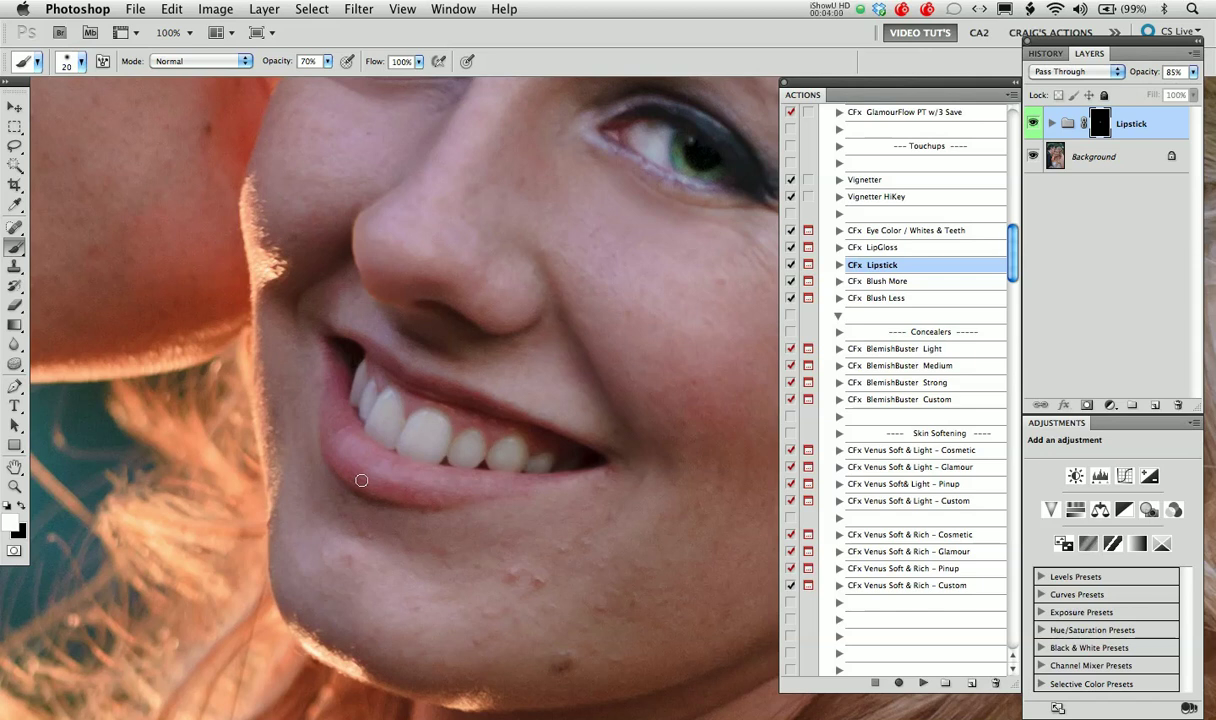
Run the CFx LipGloss action and brush its highlights onto the lower lip with a 35 px brush at 70% opacity.
{"action": "left_click", "coordinate": [880, 248]}
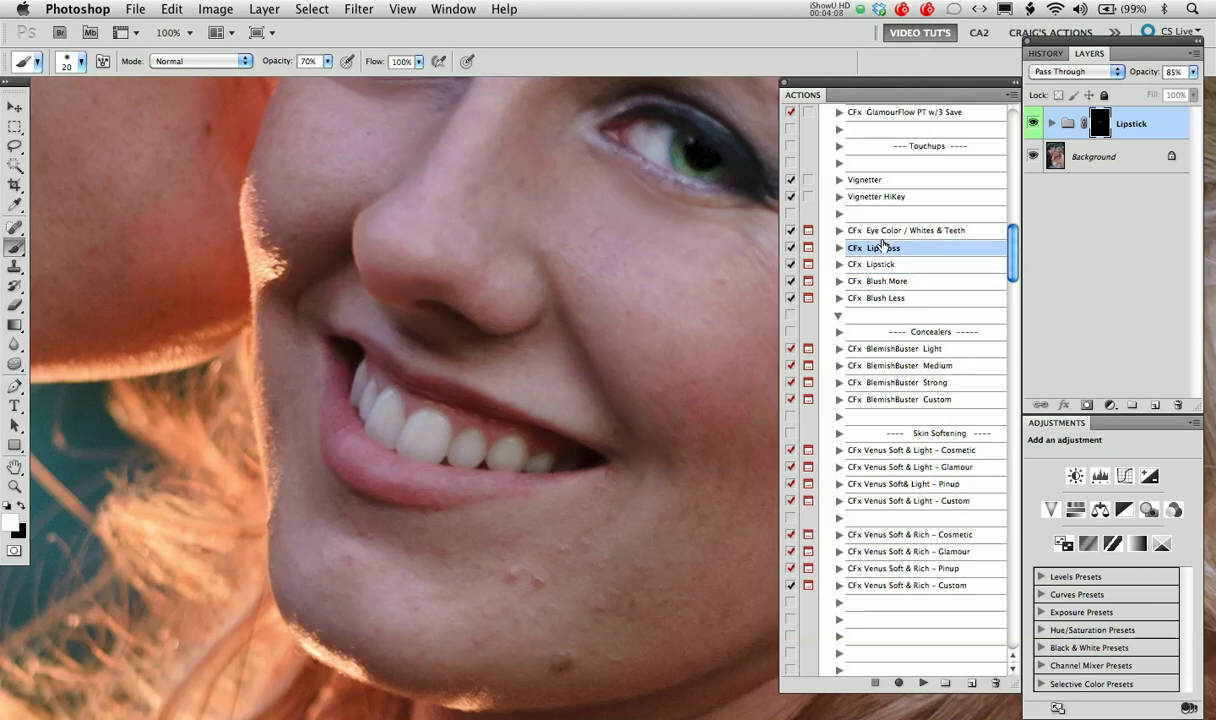
{"action": "left_click", "coordinate": [924, 684]}
{"action": "left_click", "coordinate": [718, 272]}
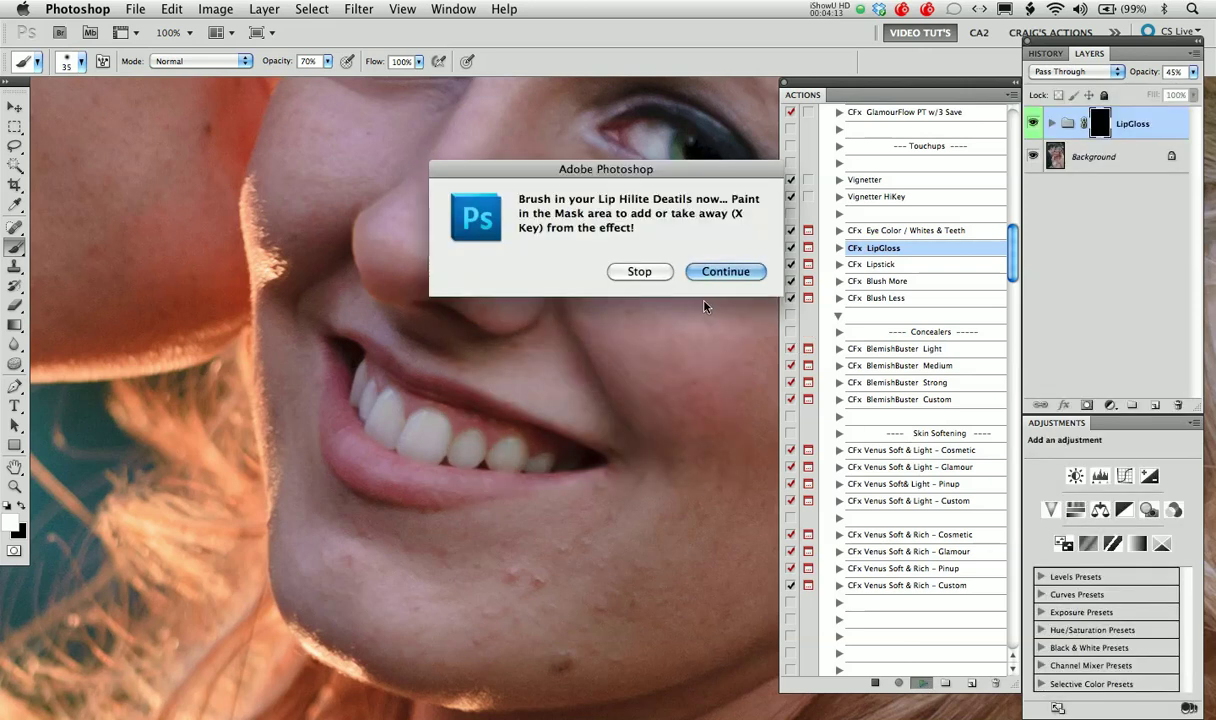
{"action": "left_click", "coordinate": [725, 271]}
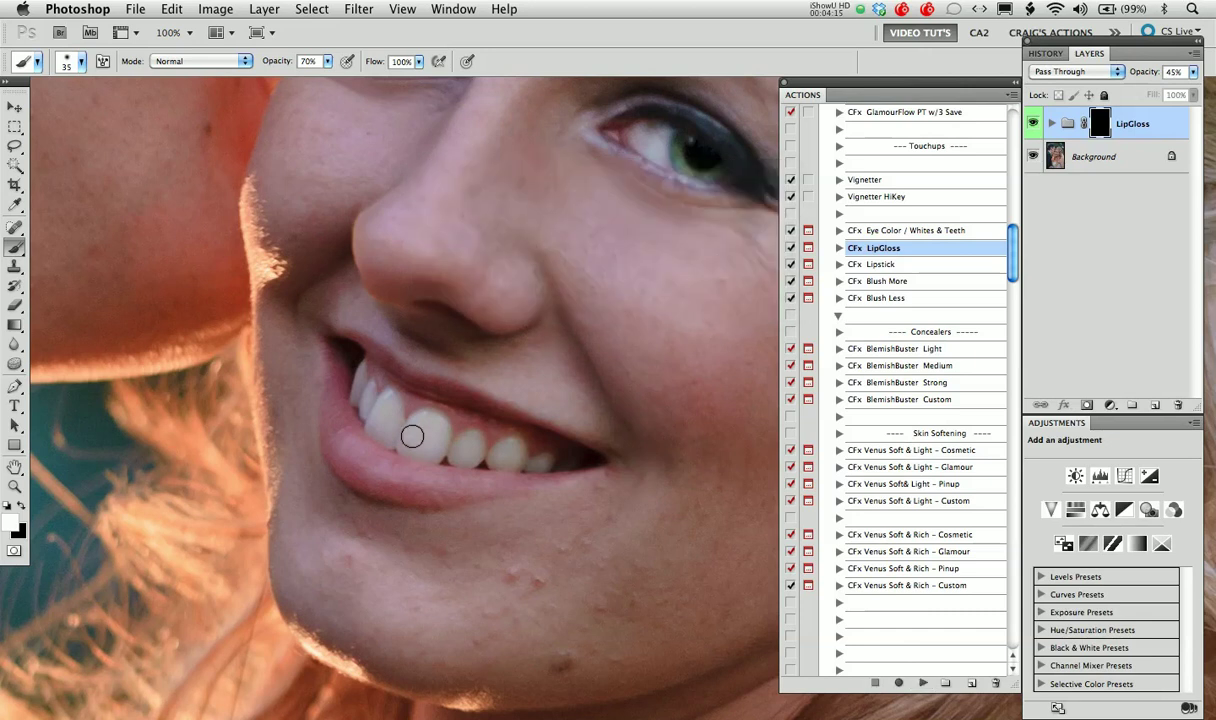
{"action": "mouse_move", "coordinate": [391, 470]}
{"action": "left_mouse_down"}
{"action": "mouse_move", "coordinate": [463, 490]}
{"action": "mouse_move", "coordinate": [478, 478]}
{"action": "mouse_move", "coordinate": [369, 457]}
{"action": "mouse_move", "coordinate": [318, 380]}
{"action": "mouse_move", "coordinate": [345, 437]}
{"action": "left_mouse_up"}
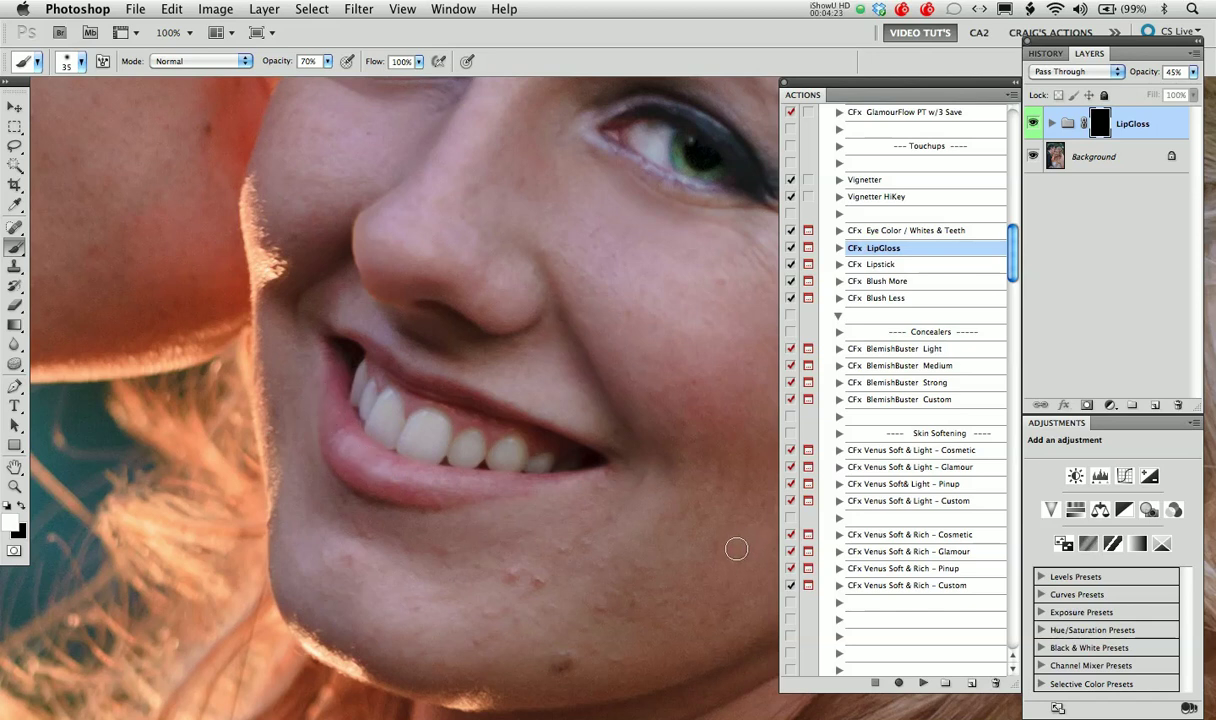
Examine the whole face at 50% zoom, comparing it with the LipGloss group hidden and shown.
{"action": "mouse_move", "coordinate": [605, 255]}
{"action": "left_mouse_down"}
{"action": "mouse_move", "coordinate": [615, 274]}
{"action": "mouse_move", "coordinate": [570, 320]}
{"action": "mouse_move", "coordinate": [570, 388]}
{"action": "left_mouse_up"}
{"action": "mouse_move", "coordinate": [644, 316]}
{"action": "left_mouse_down"}
{"action": "mouse_move", "coordinate": [662, 316]}
{"action": "mouse_move", "coordinate": [610, 290]}
{"action": "left_mouse_up"}
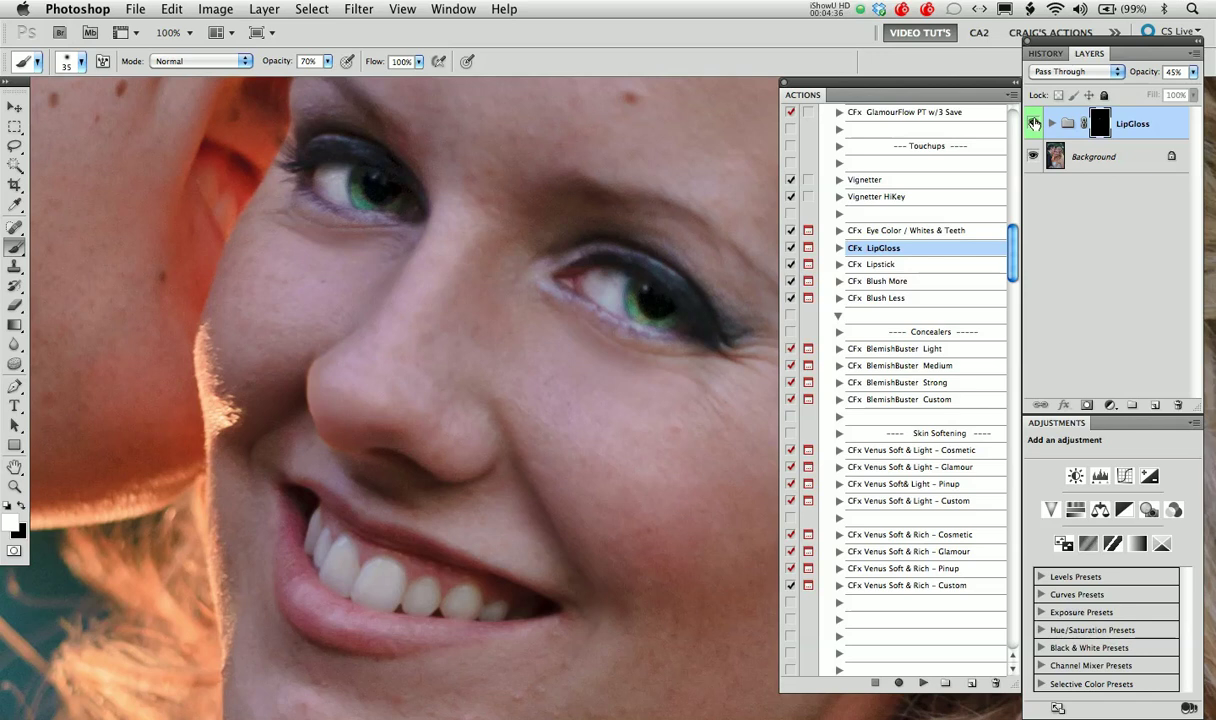
{"action": "key", "text": "super+minus"}
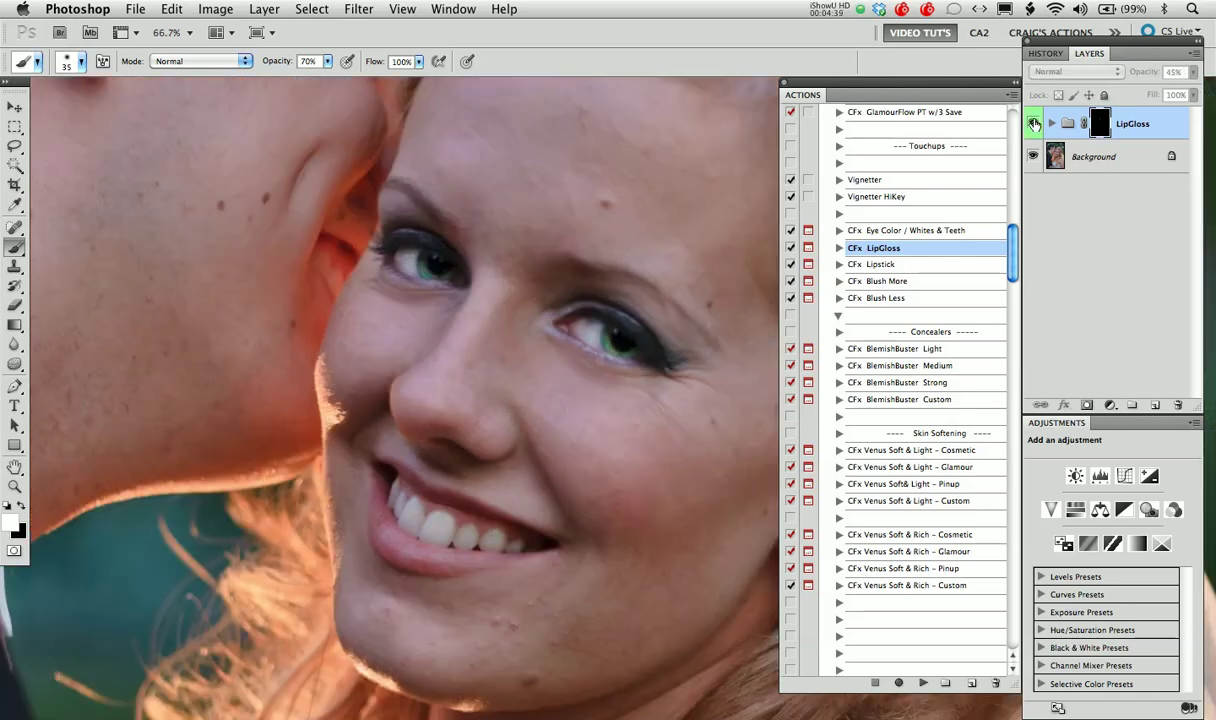
{"action": "left_click", "coordinate": [551, 394], "text": "alt"}
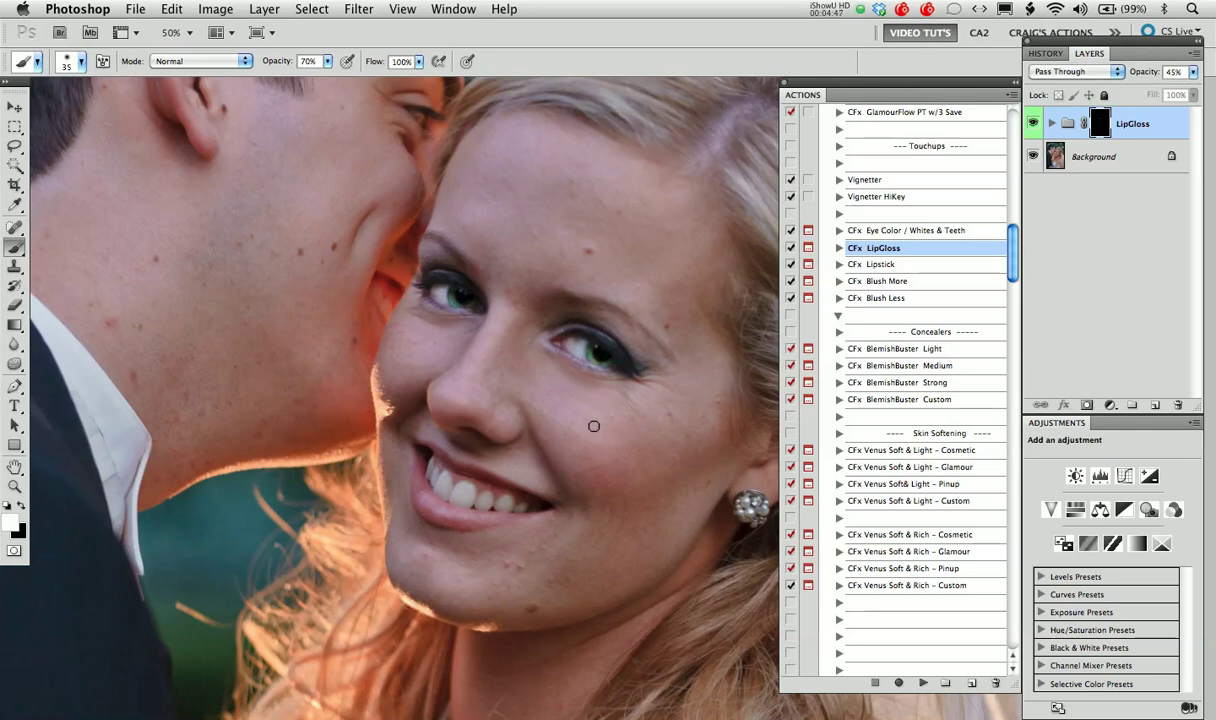
Compare the retouch with the original image snapshot in the history, and return to the latest Brush Tool state.
{"action": "left_click", "coordinate": [1046, 54]}
{"action": "scroll", "coordinate": [1128, 190], "scroll_direction": "up", "scroll_amount": 10}
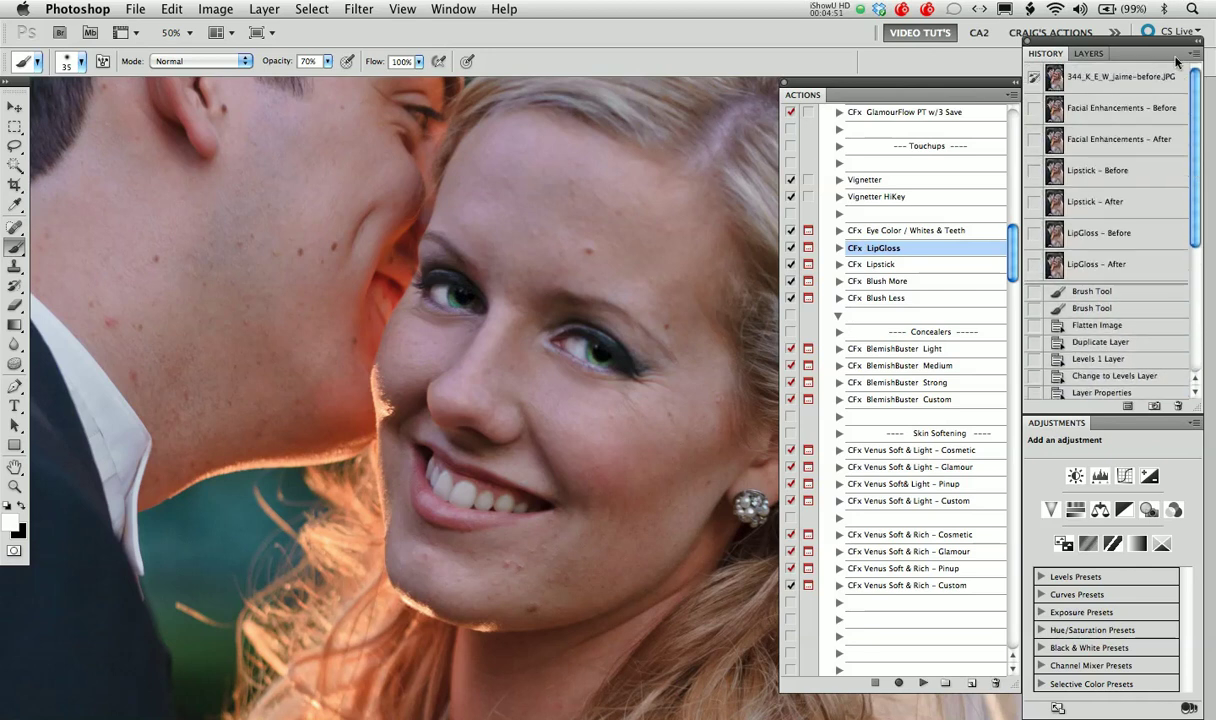
{"action": "left_click", "coordinate": [1120, 80]}
{"action": "left_click", "coordinate": [1088, 54]}
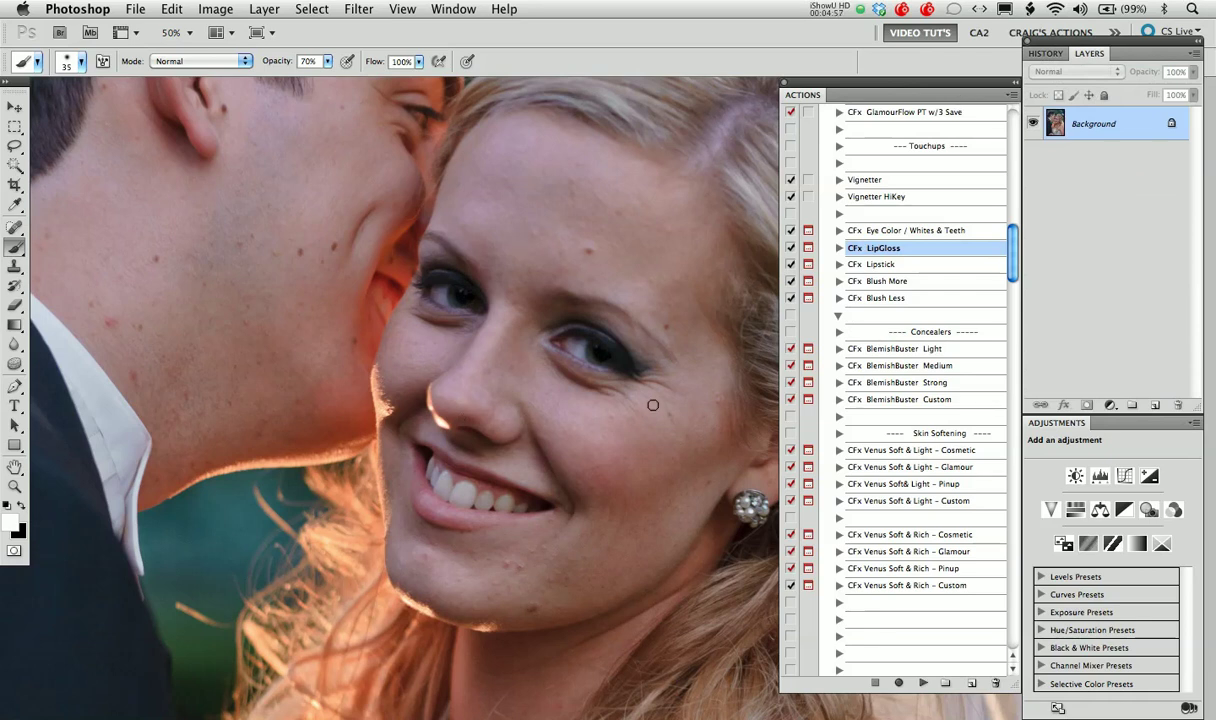
{"action": "left_click", "coordinate": [1046, 54]}
{"action": "scroll", "coordinate": [1201, 337], "scroll_direction": "down", "scroll_amount": 5}
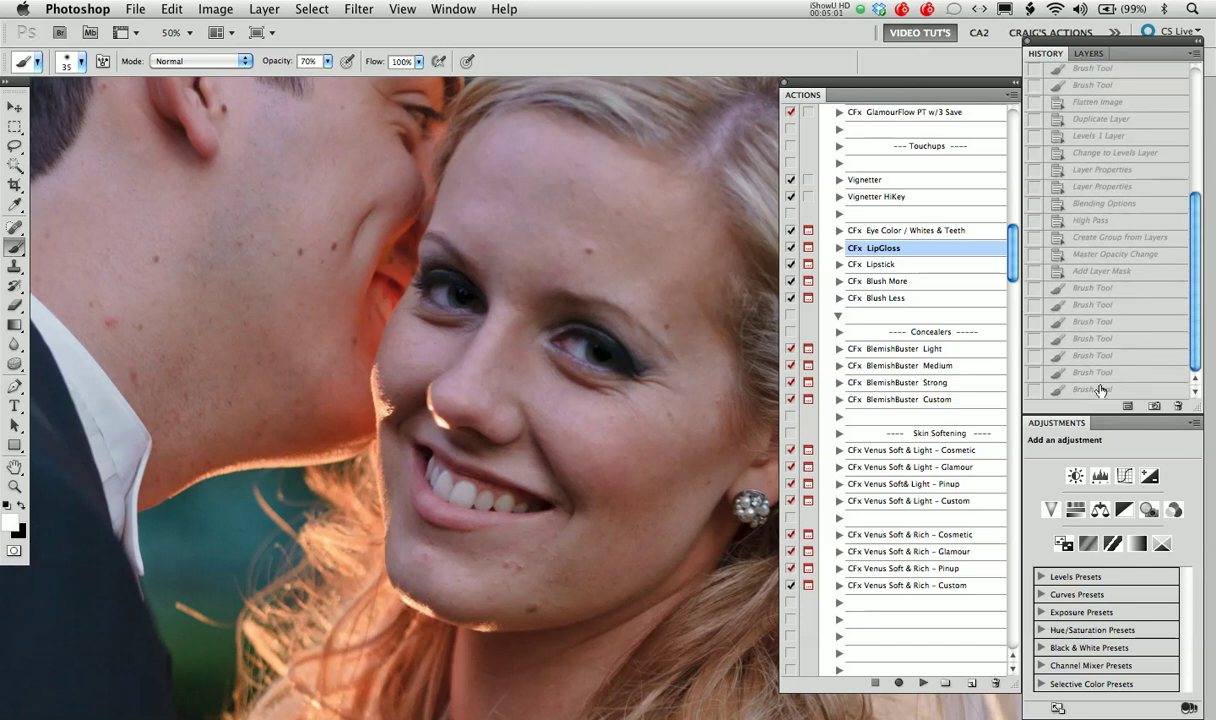
{"action": "left_click", "coordinate": [1050, 388]}
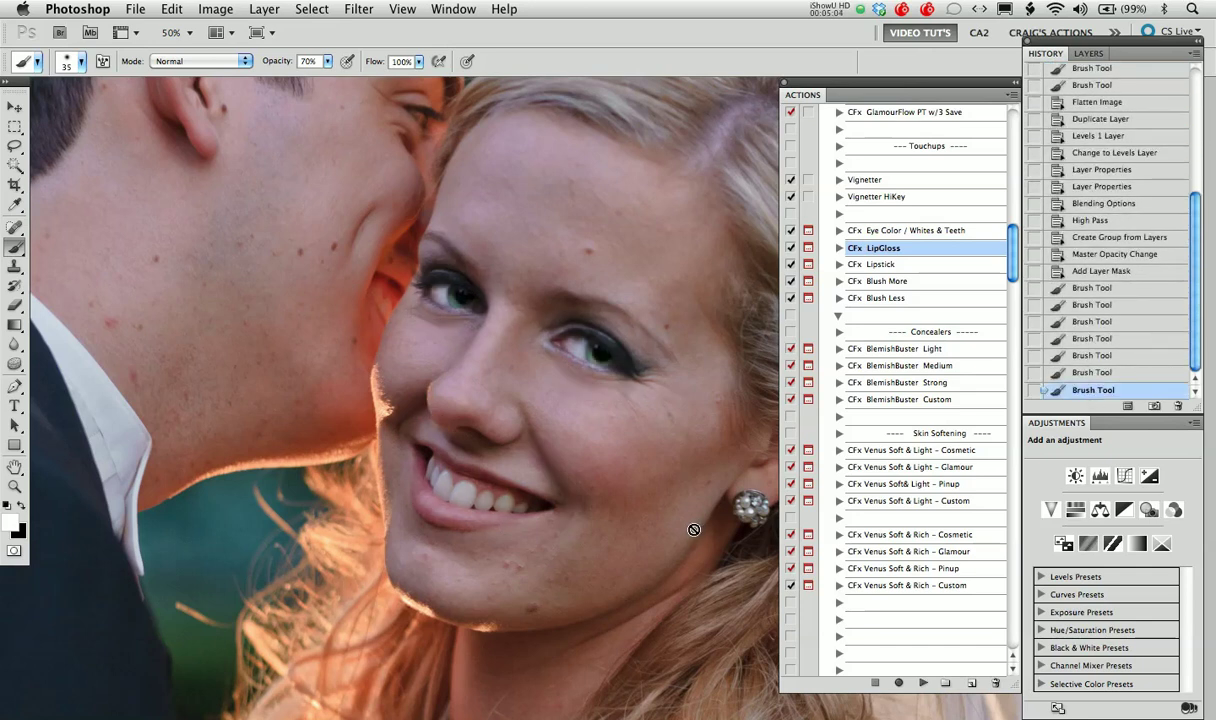